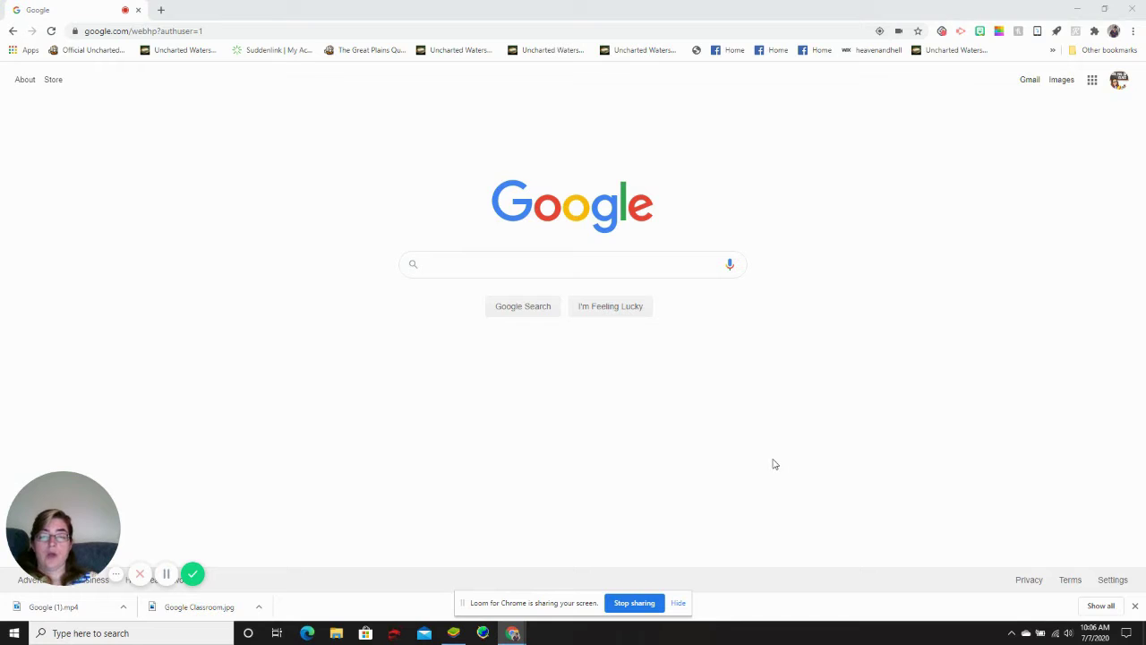
Launch Google Classroom from the Google apps grid on the Search page
click(1092, 82)
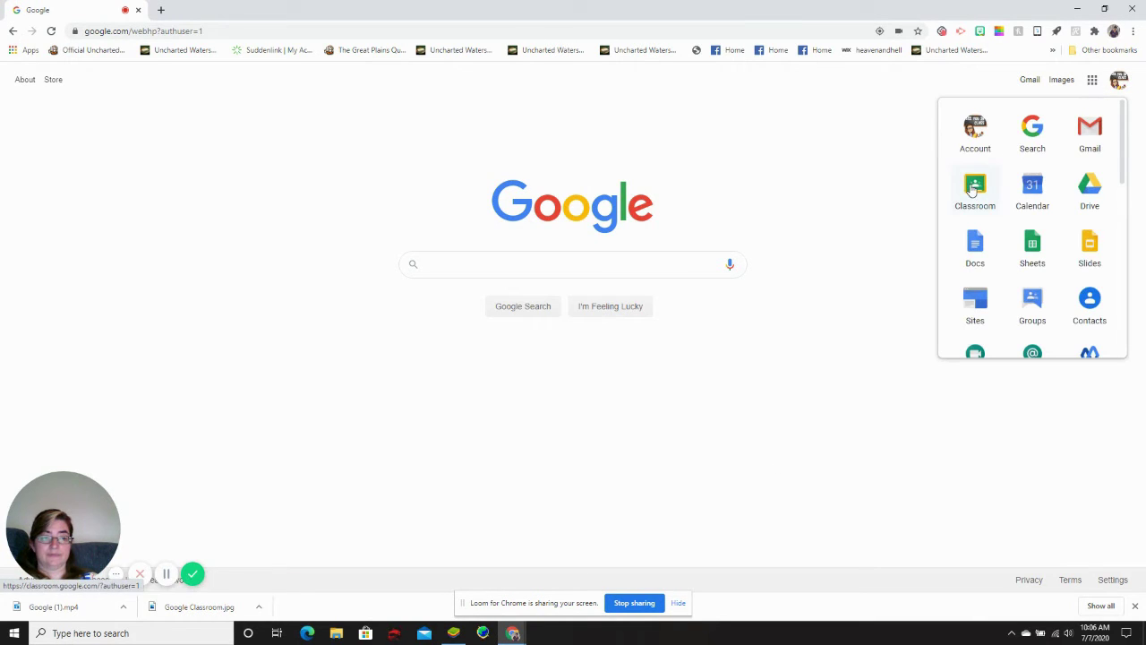
click(973, 188)
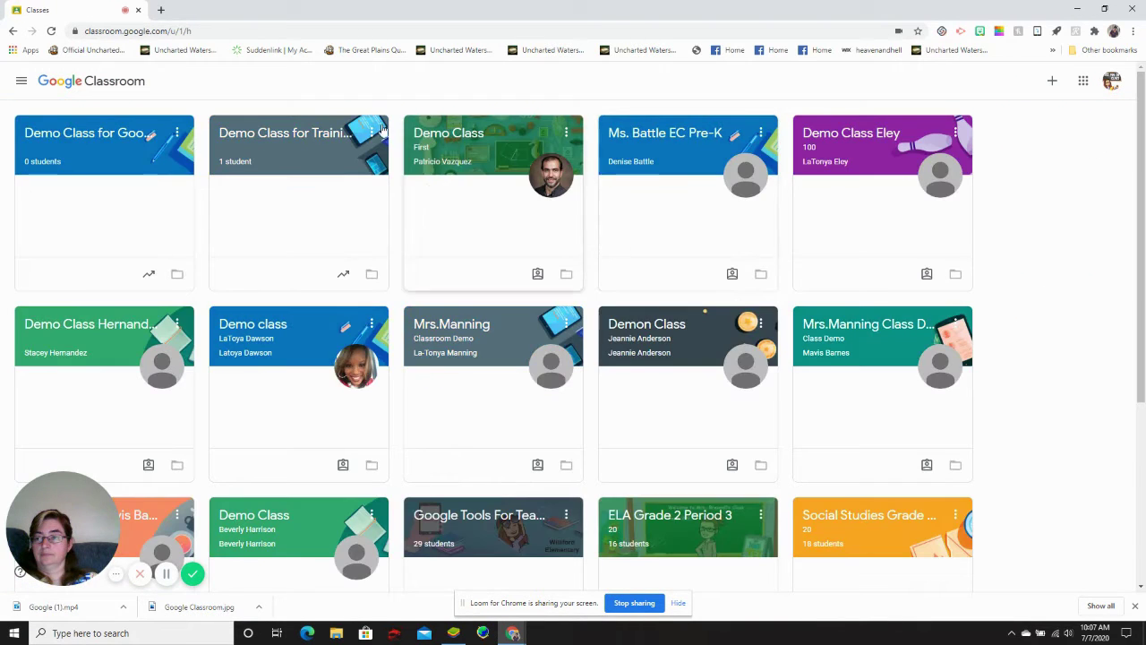
Open Demo Class for Google Classroom and view its People page
click(73, 135)
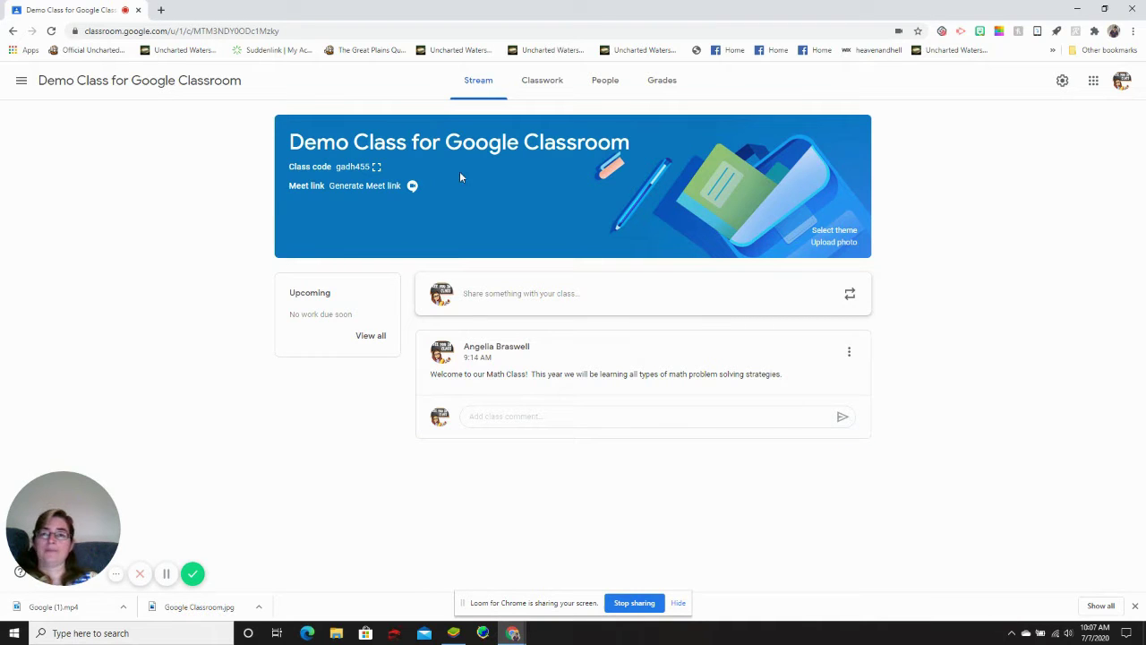
click(607, 82)
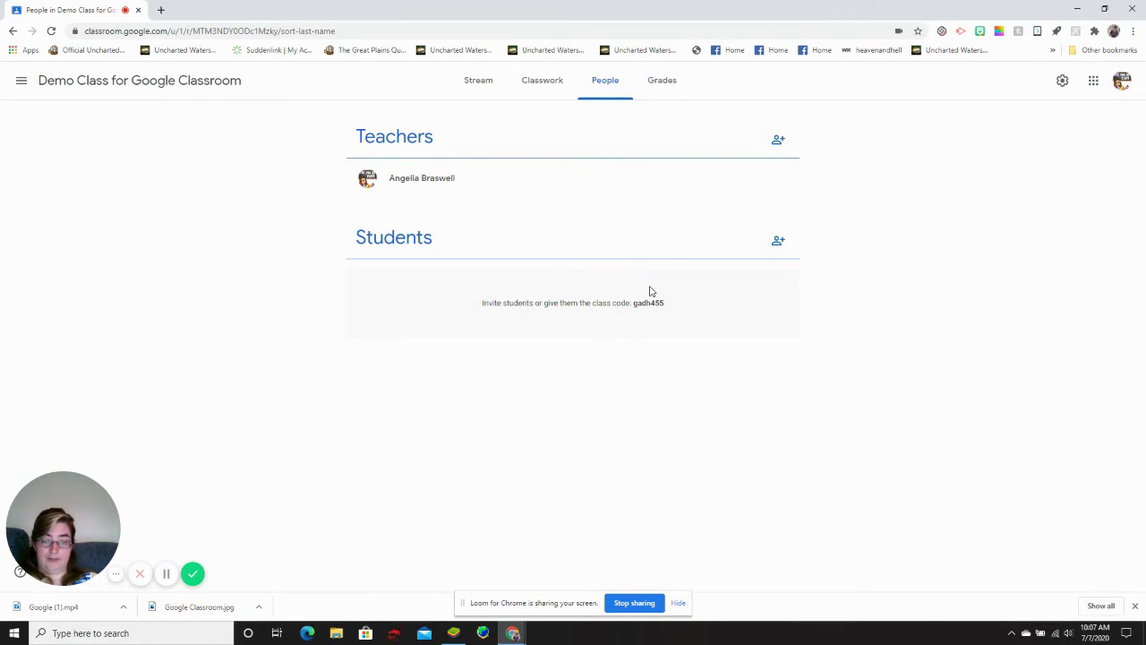
Find the co-teacher by name search and send them a teacher invitation
click(776, 144)
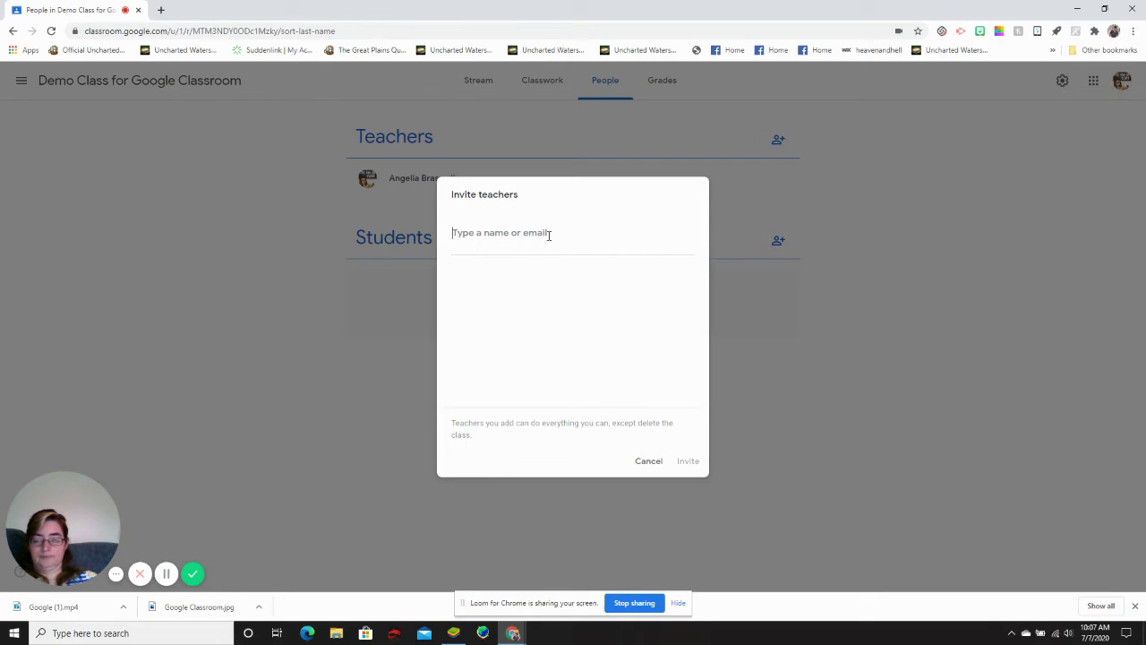
text(Dann)
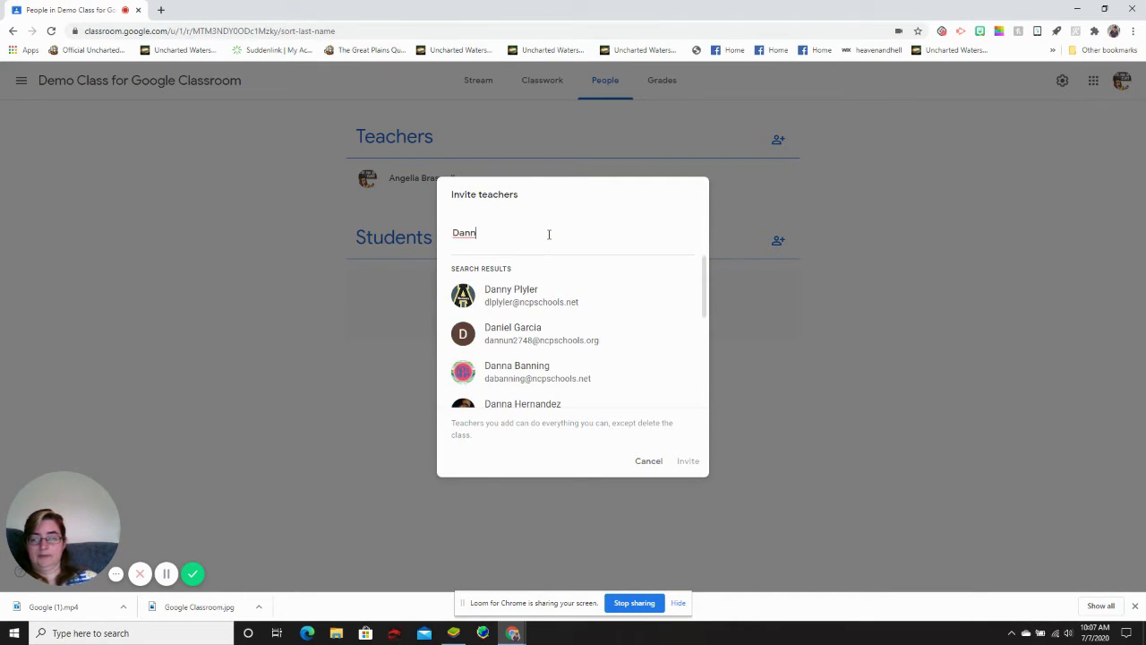
click(497, 303)
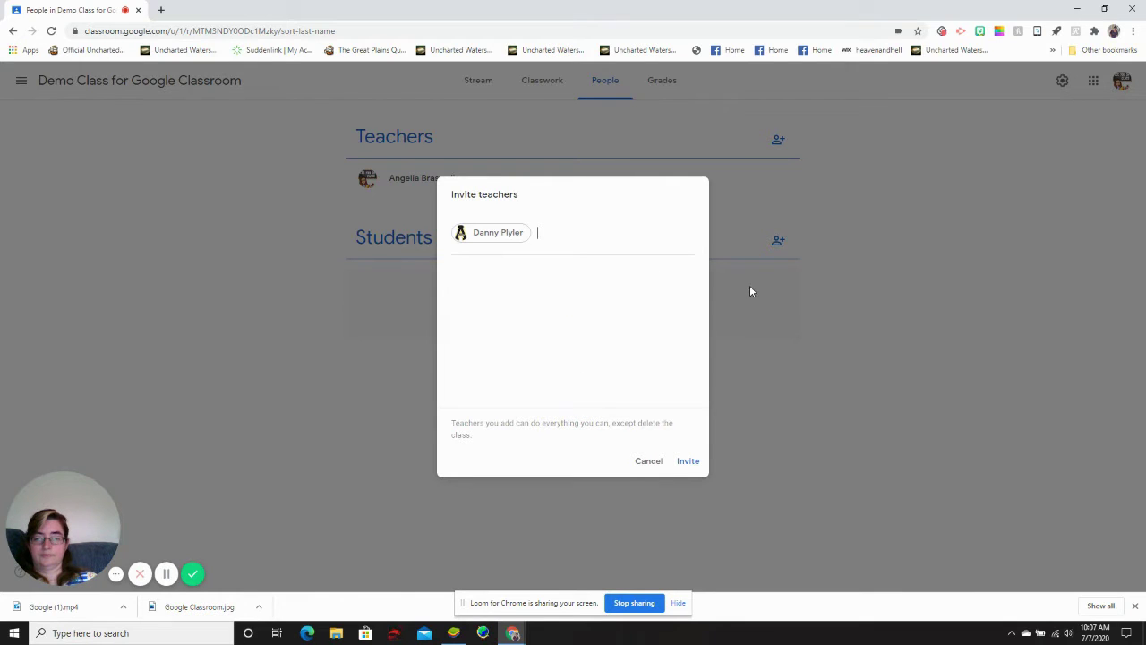
click(688, 462)
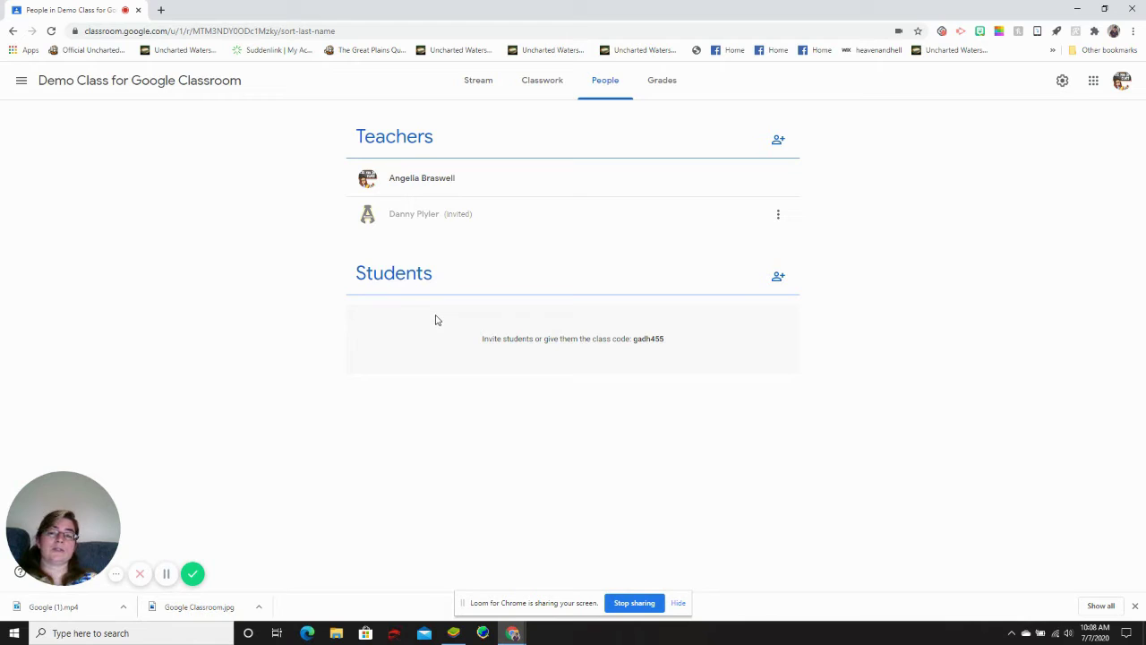
click(778, 281)
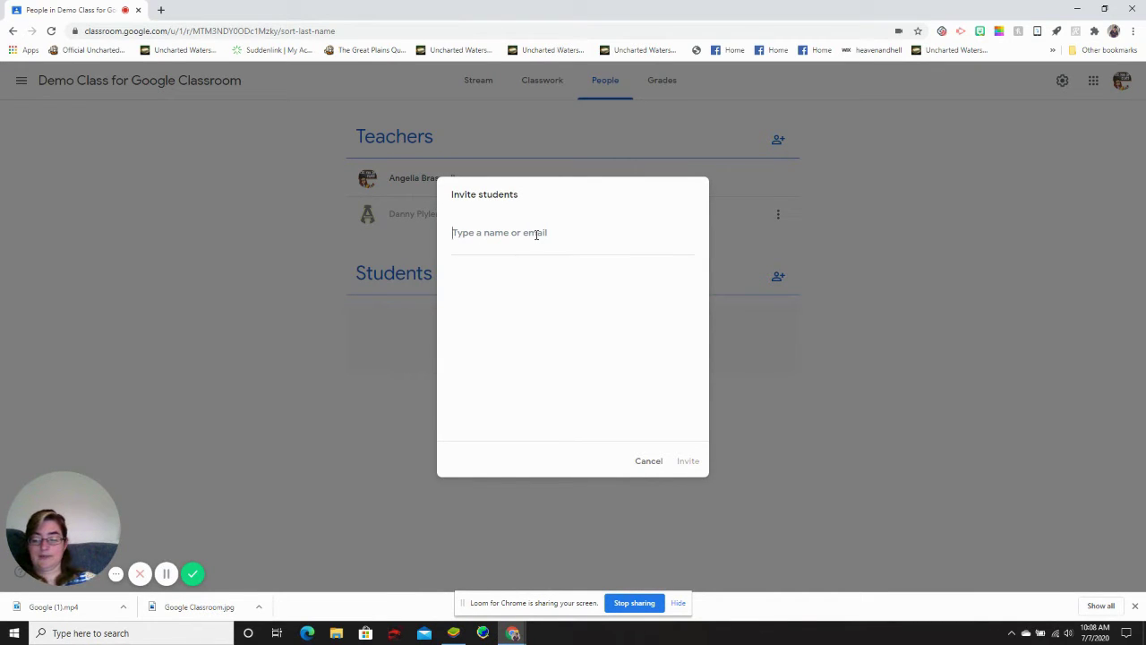
Search 'student' and invite the test student account to the class
text(student)
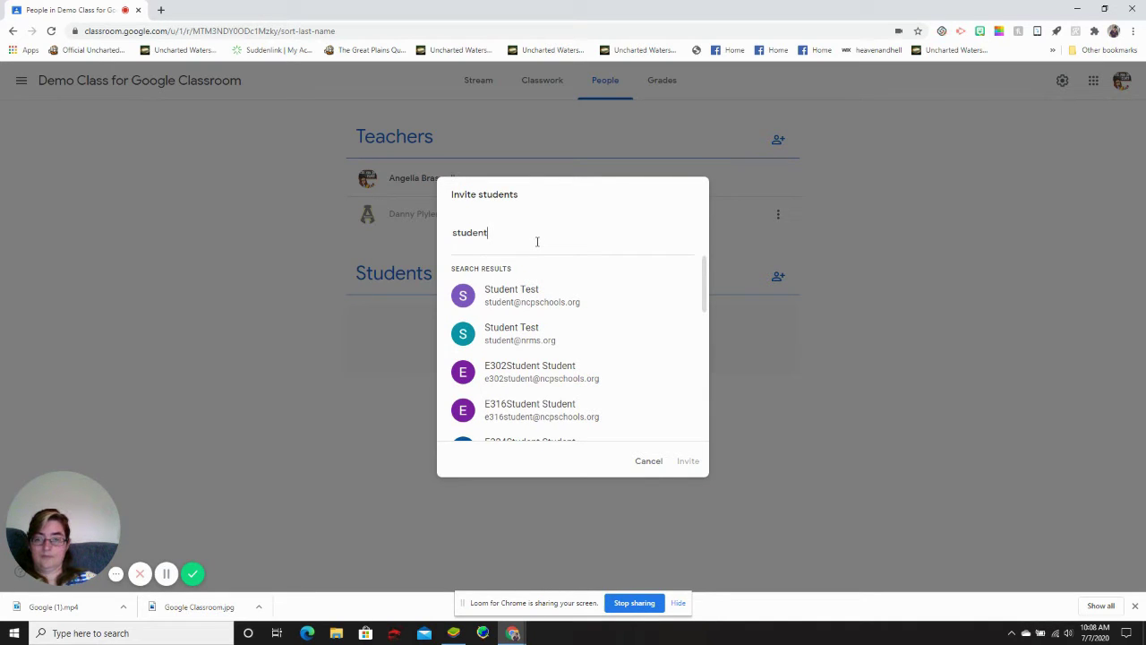
click(509, 301)
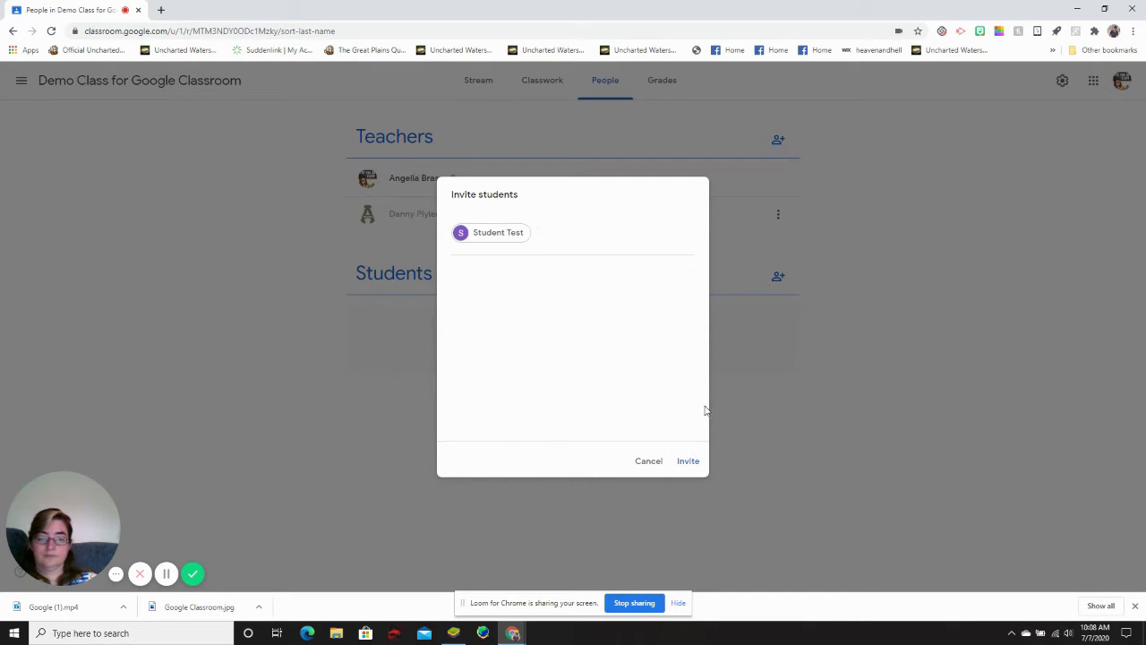
click(688, 462)
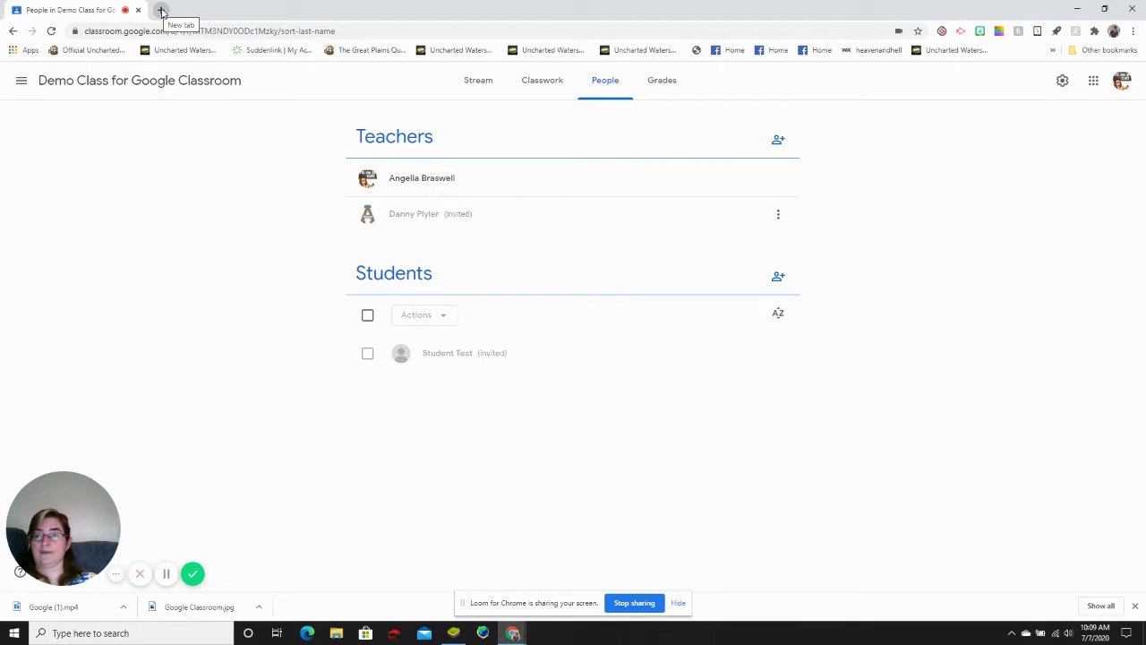
In a new tab, switch to the test student's account and launch Classroom
click(162, 10)
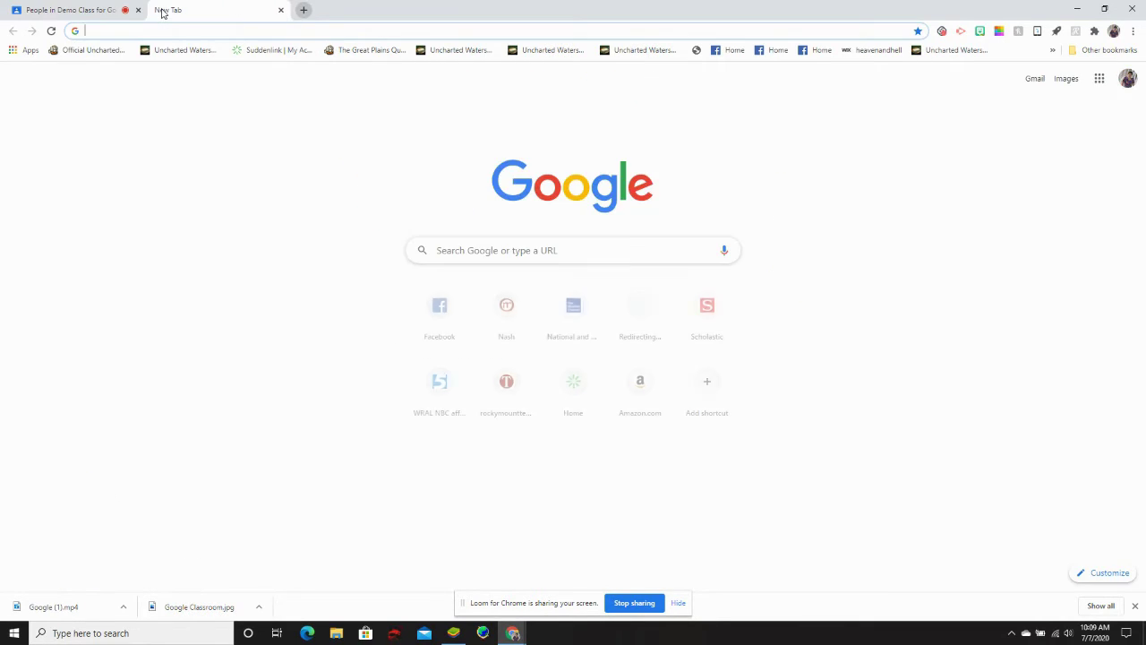
click(1127, 79)
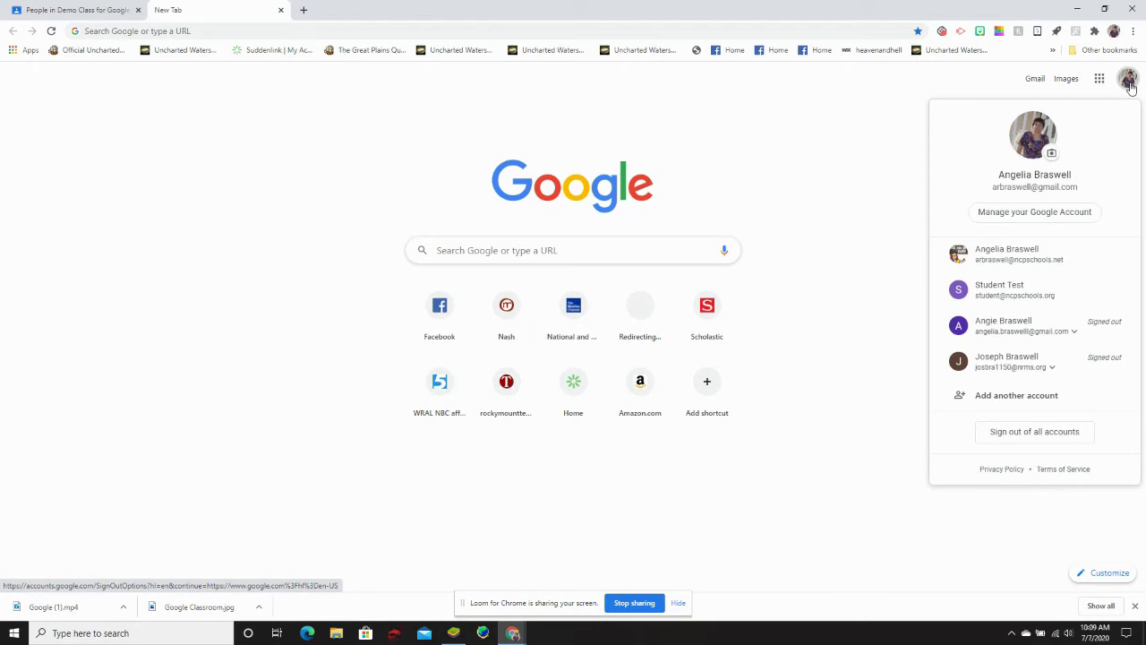
click(1021, 295)
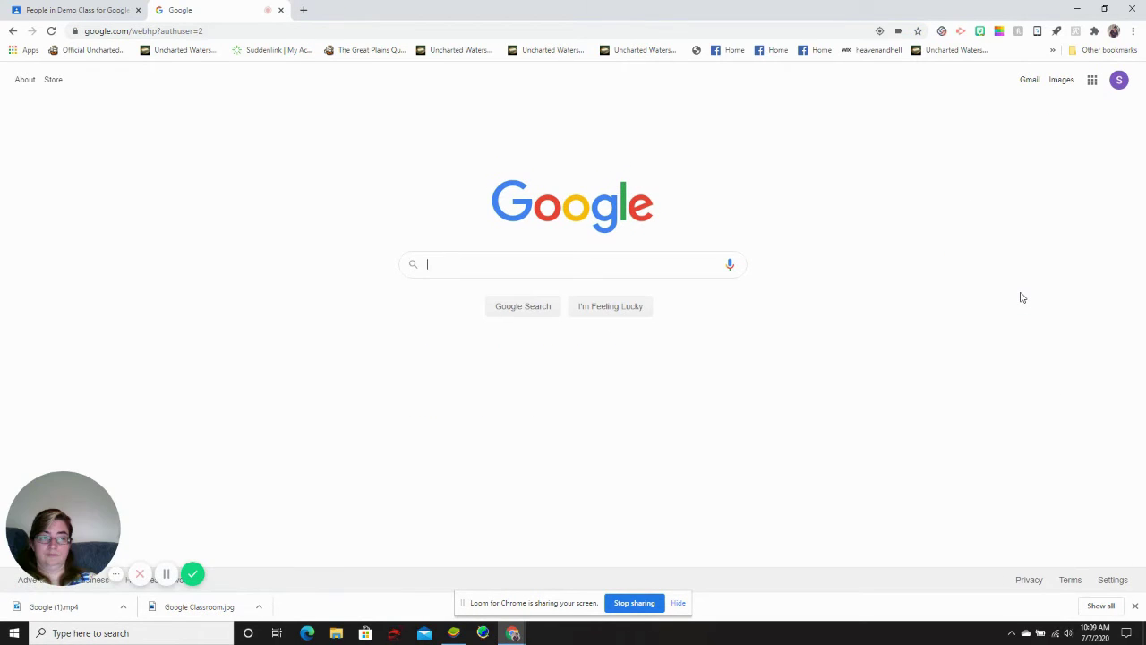
click(1092, 80)
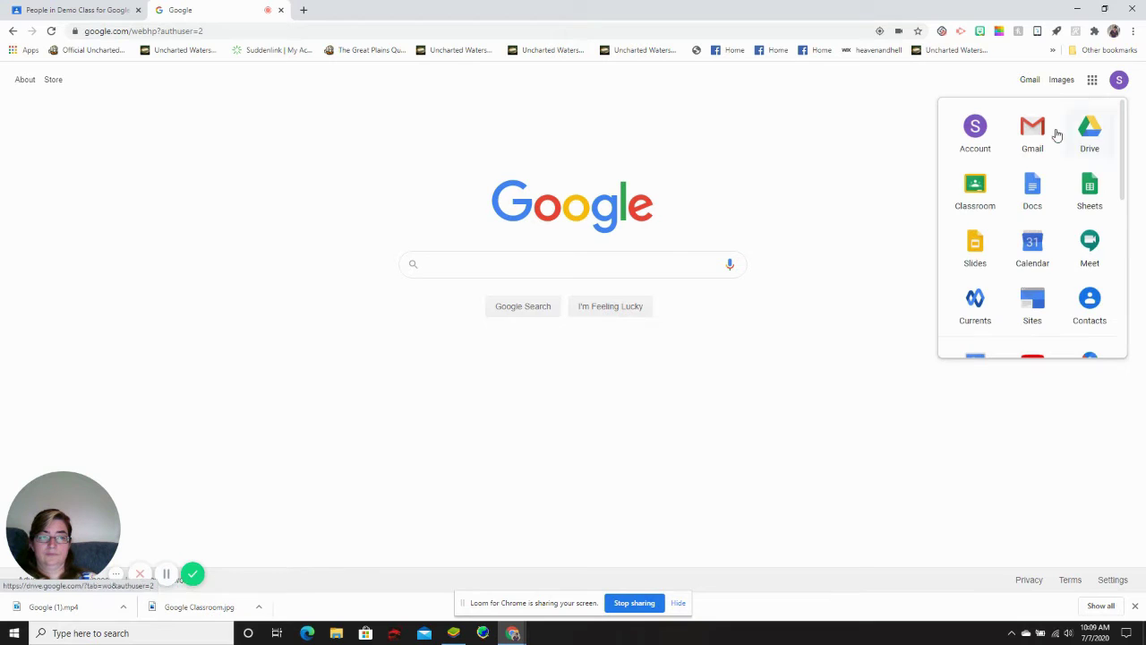
click(974, 186)
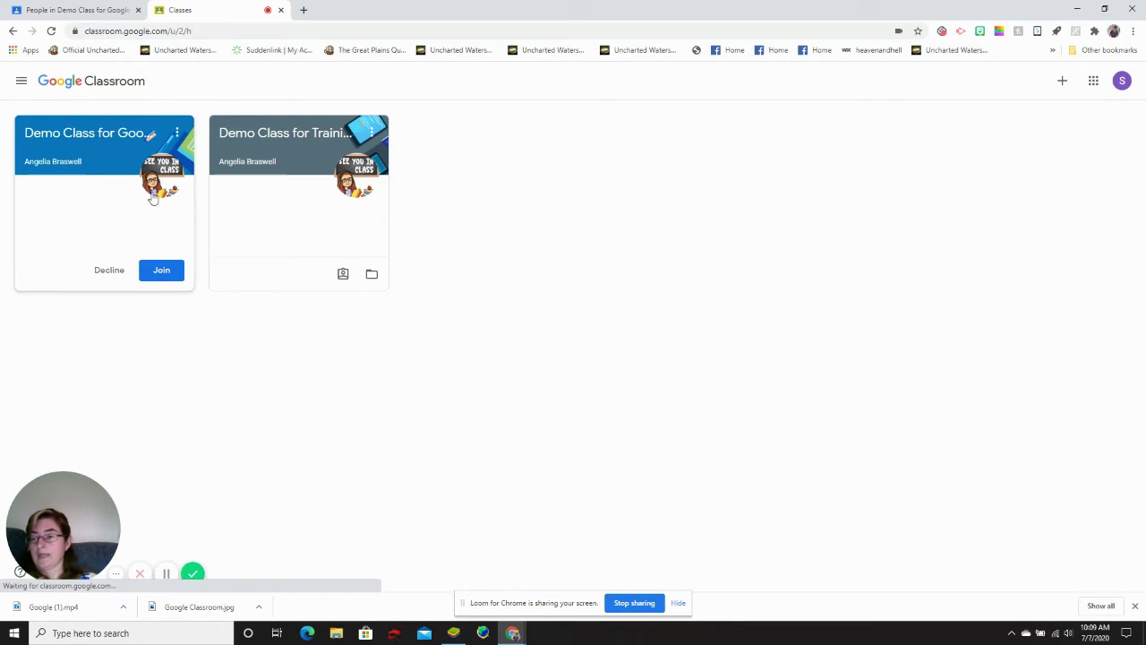
Join Demo Class as the test student, then close the student's tab
click(161, 271)
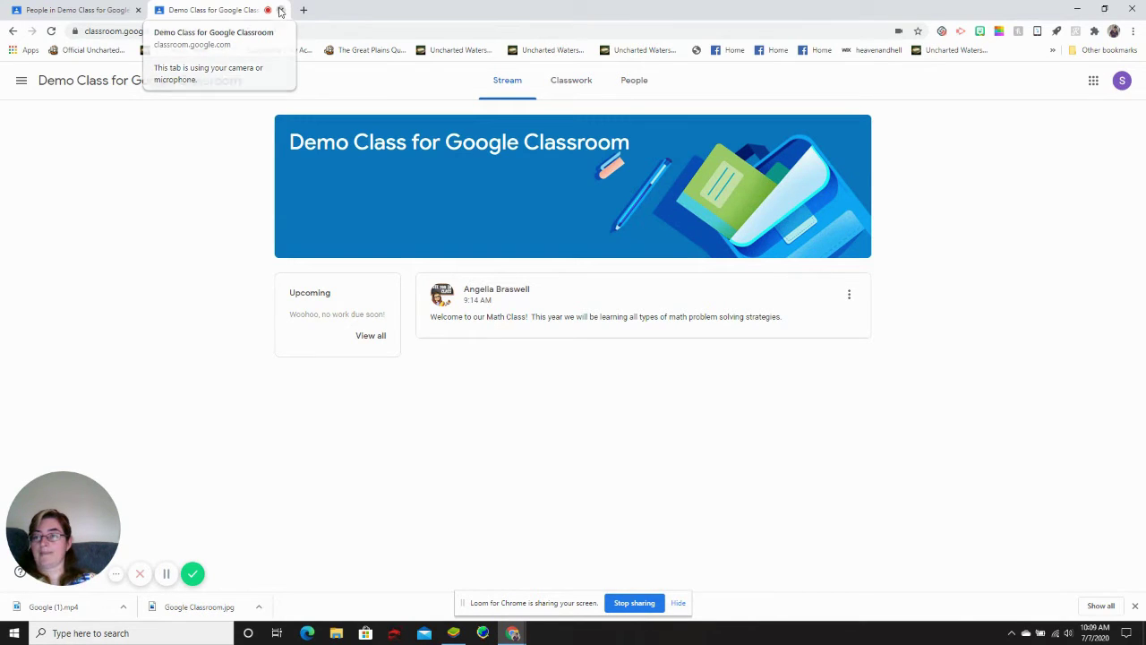
click(280, 10)
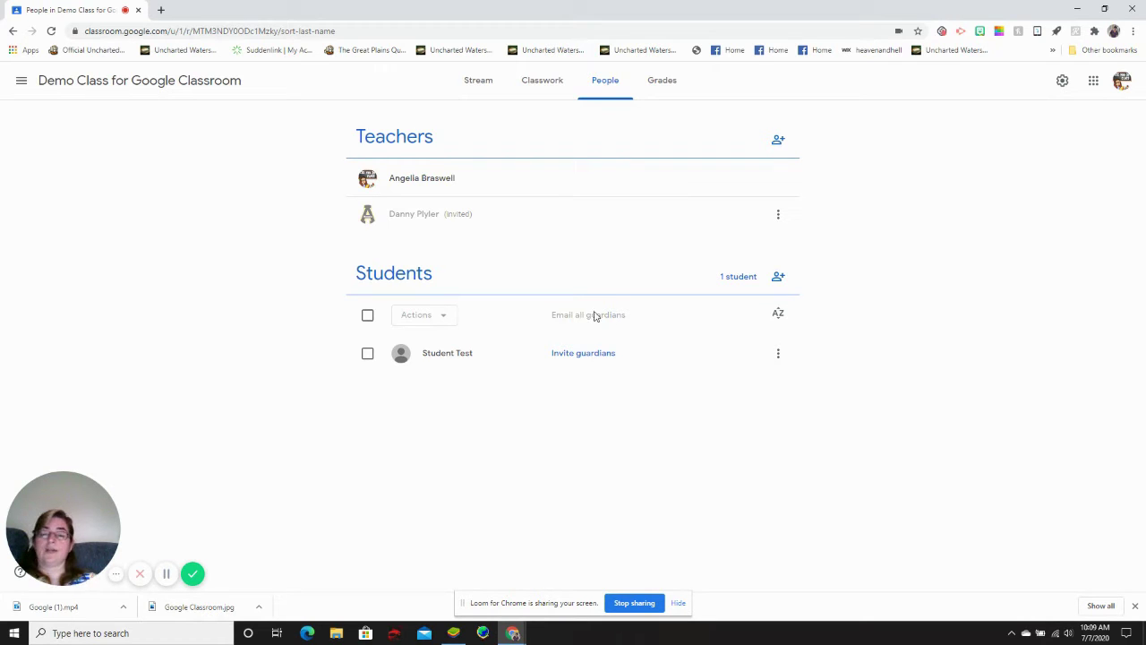
Search for the guardian's account and send them a guardian invitation for the test student
click(578, 358)
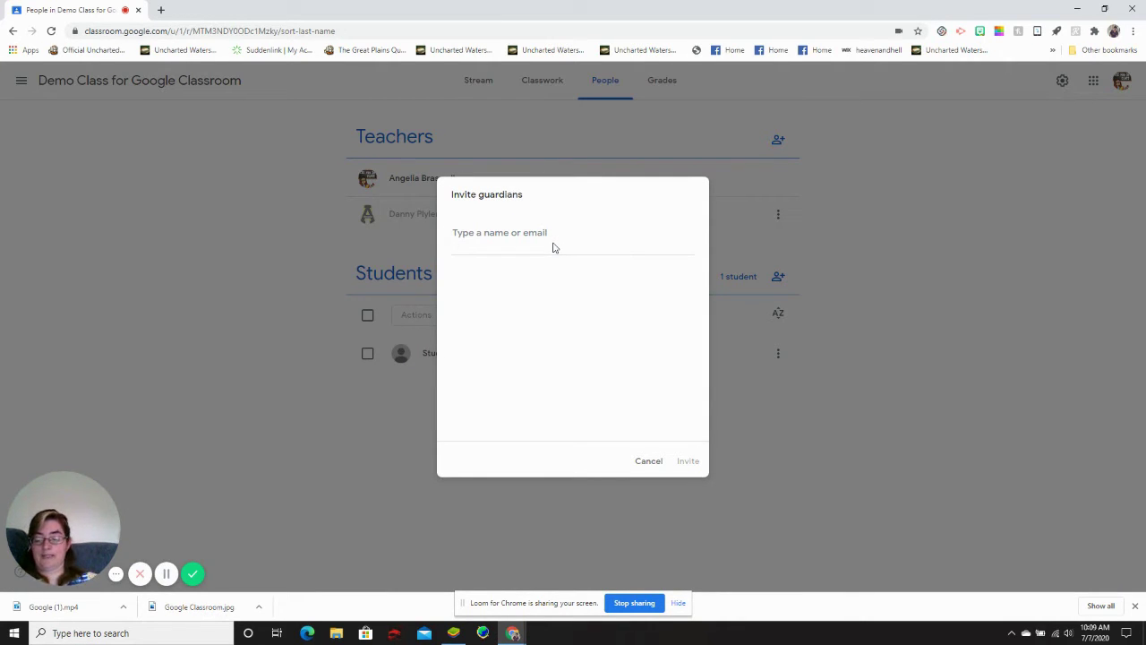
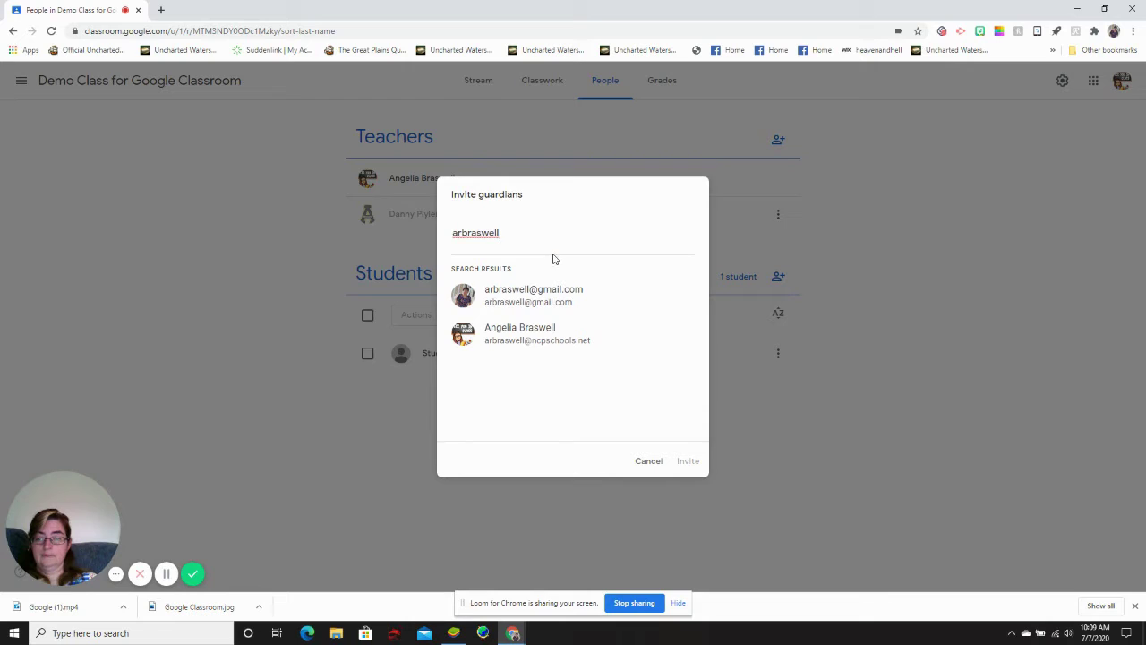
click(529, 308)
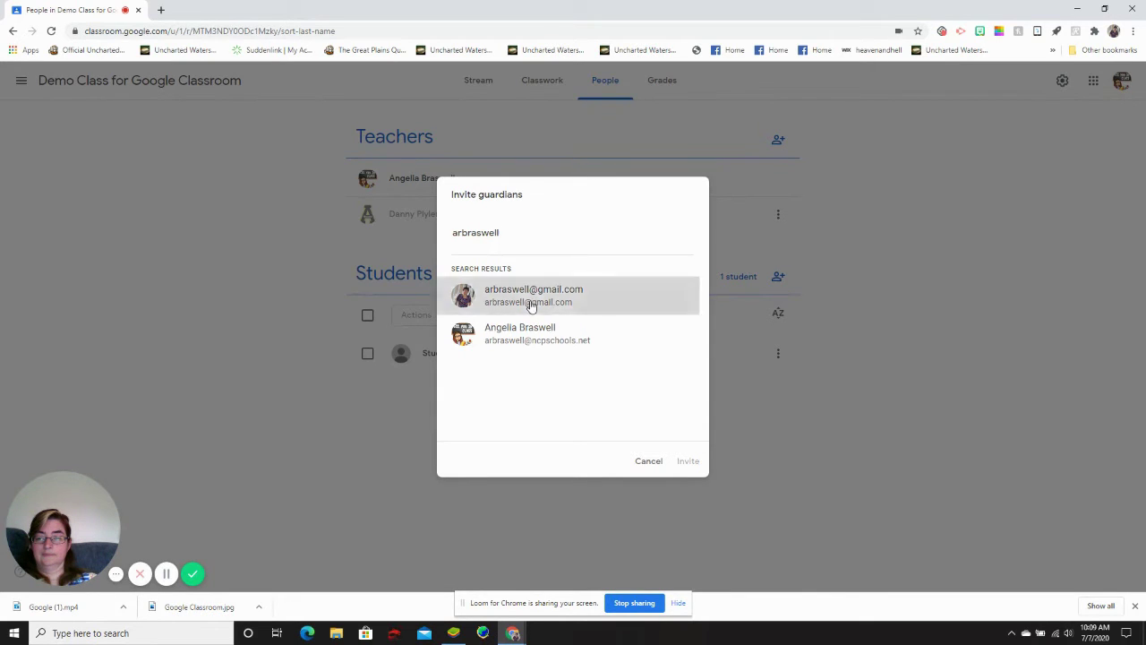
click(688, 461)
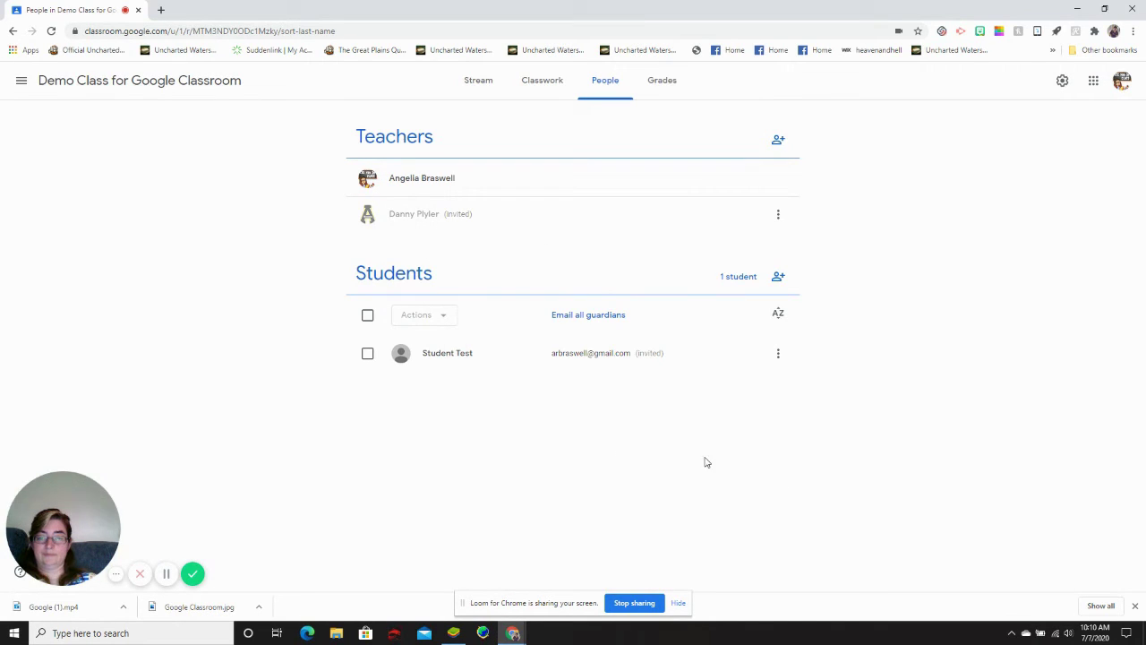
click(161, 10)
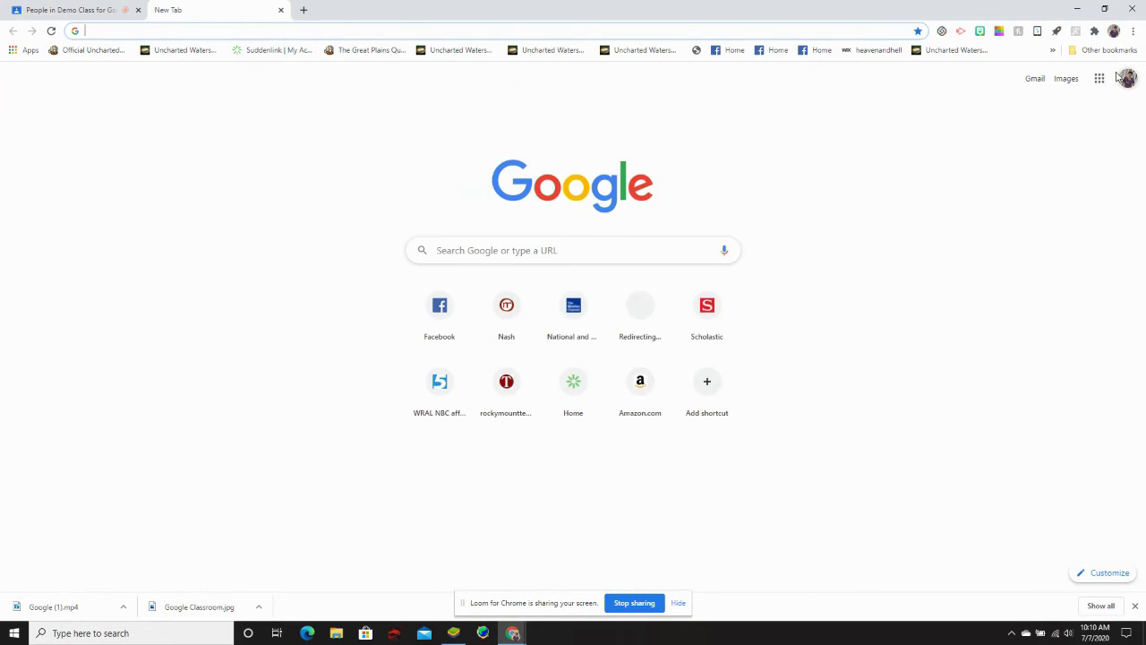
In Gmail, open the Classroom guardian invitation email and accept it
click(1099, 78)
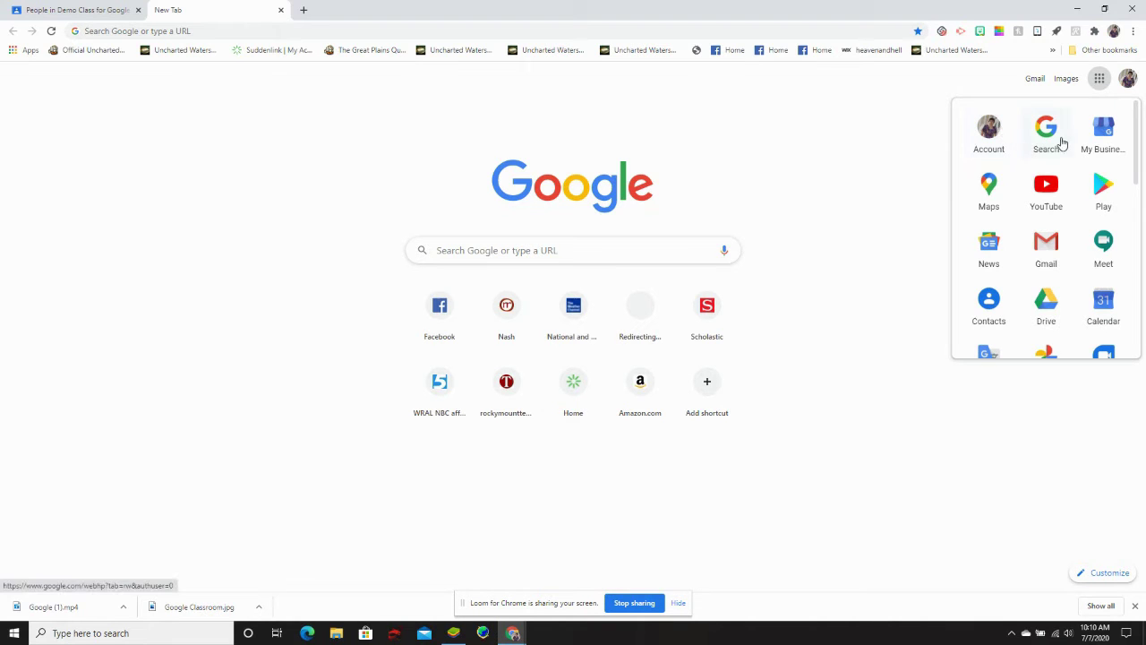
click(1046, 247)
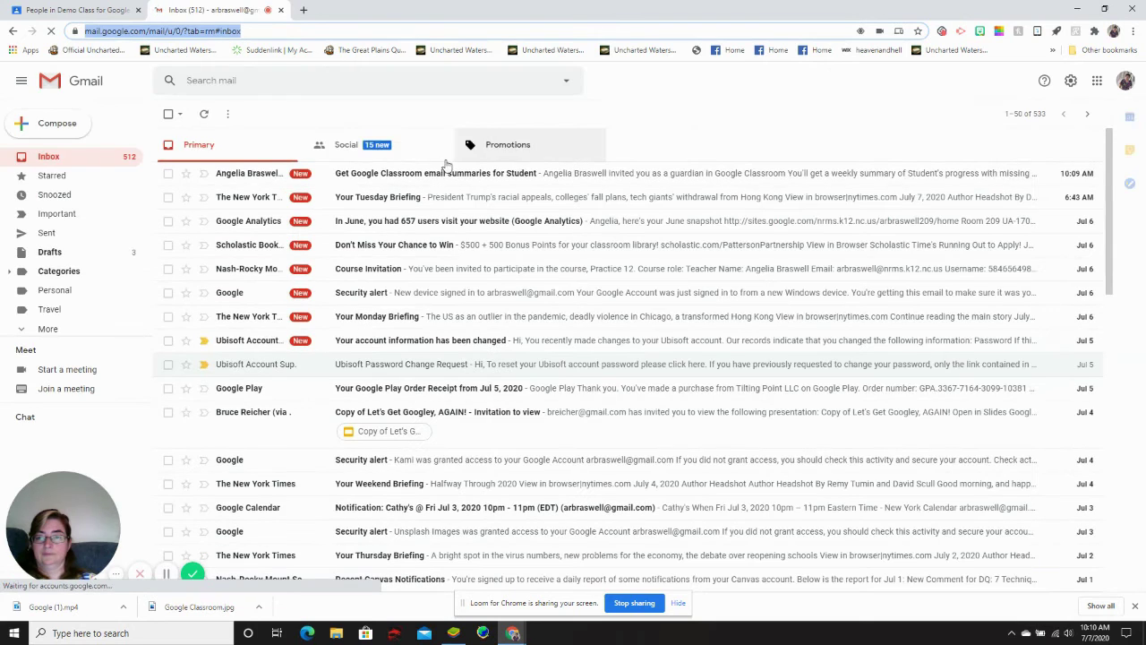
click(433, 177)
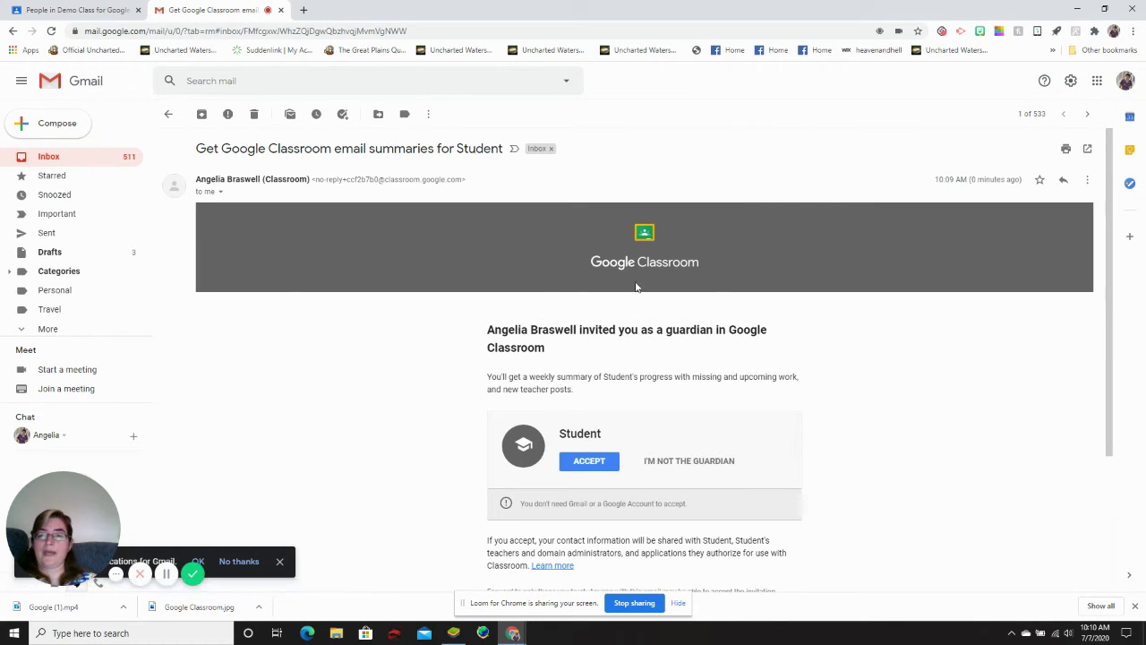
scroll(495, 388, down, 1)
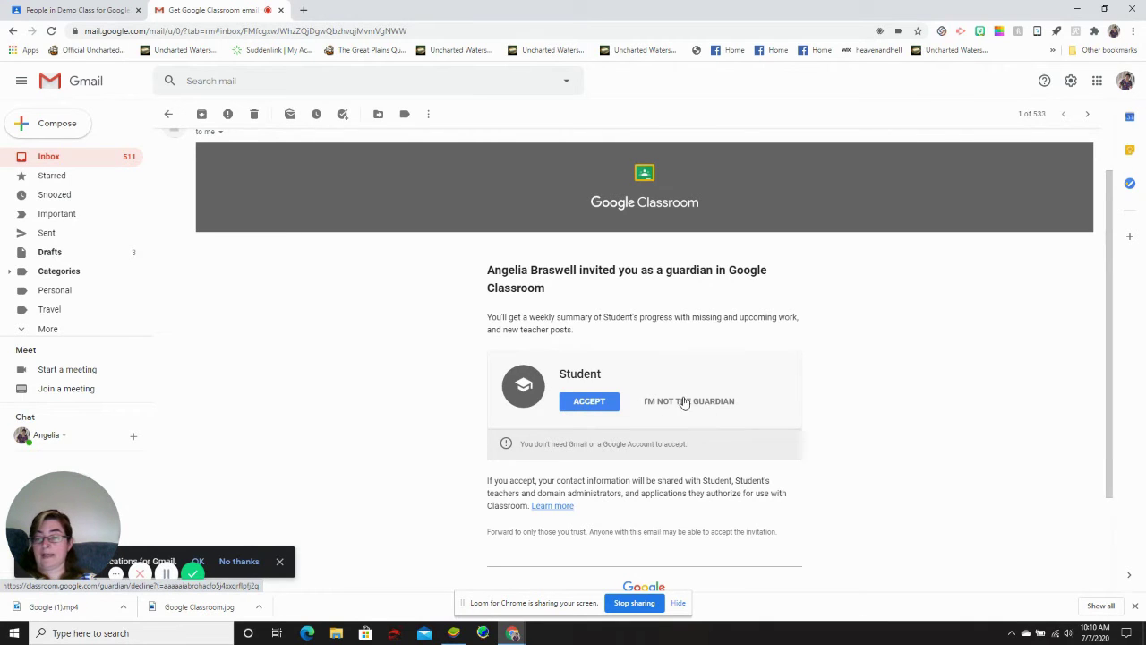
click(591, 403)
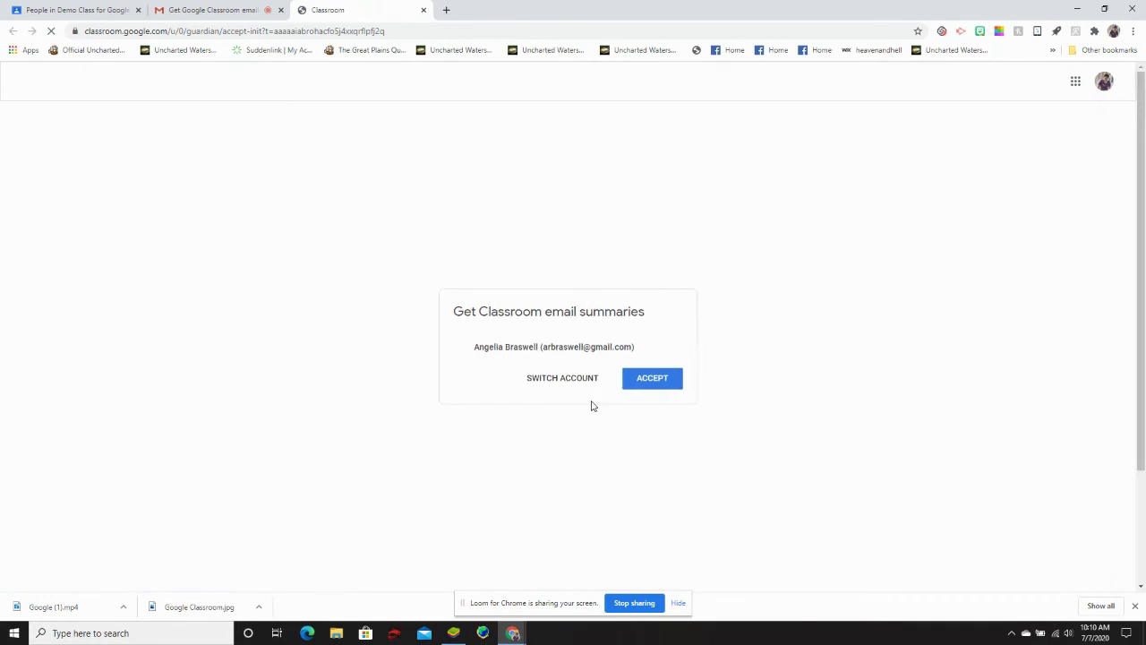
Confirm weekly email summaries for the test student, then close the settings and Gmail tabs
click(671, 383)
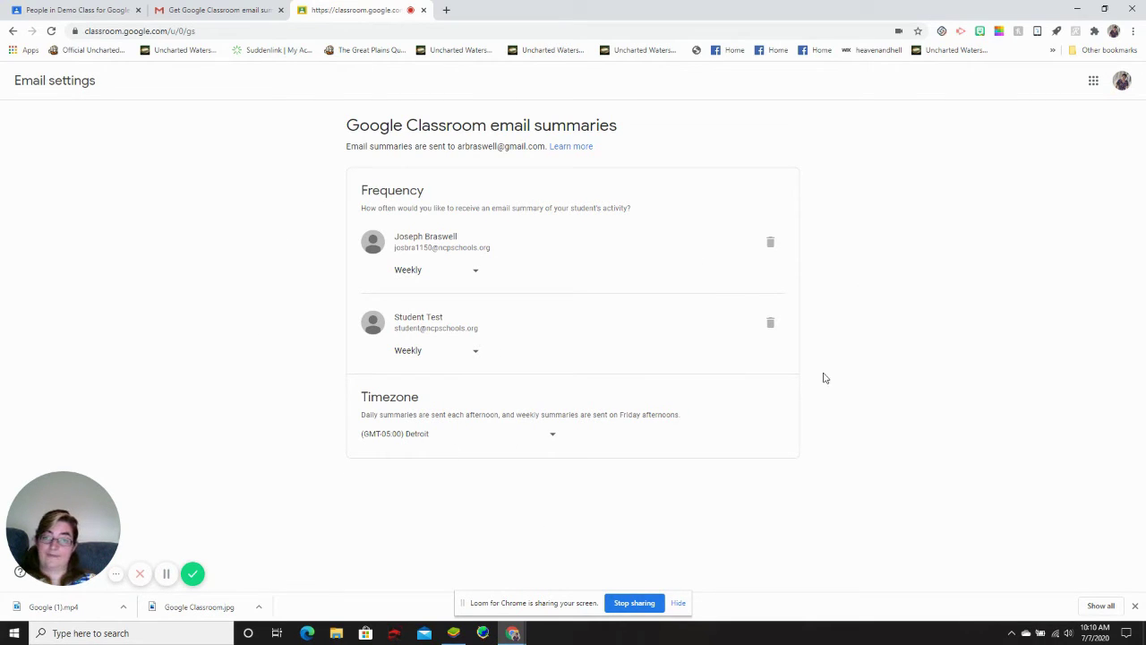
click(476, 355)
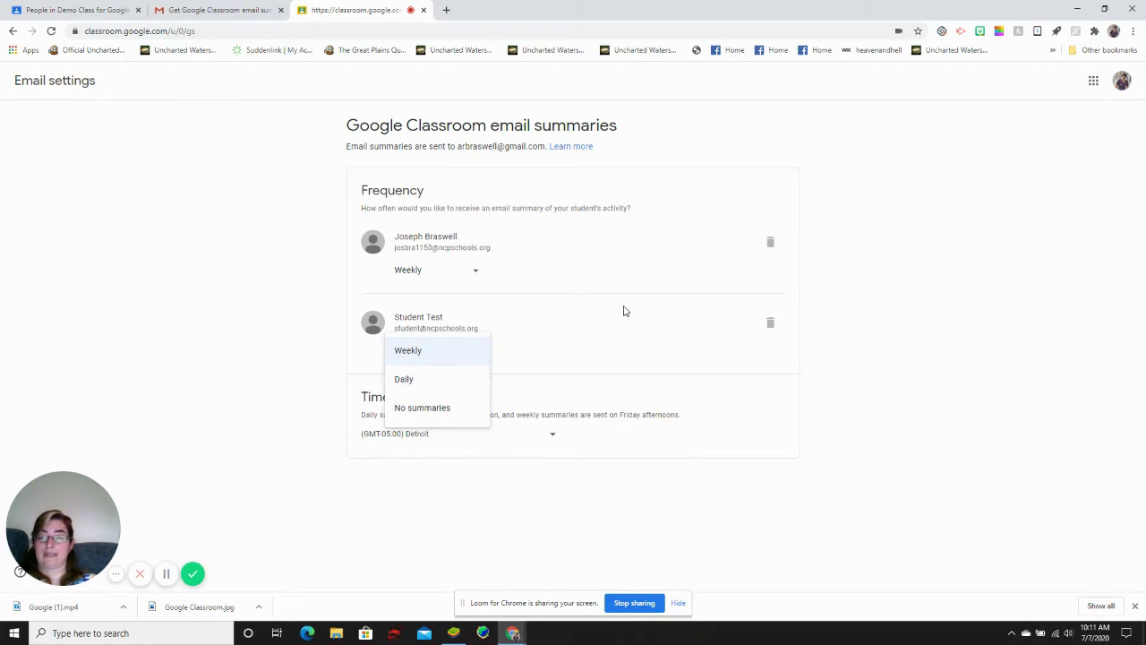
click(920, 326)
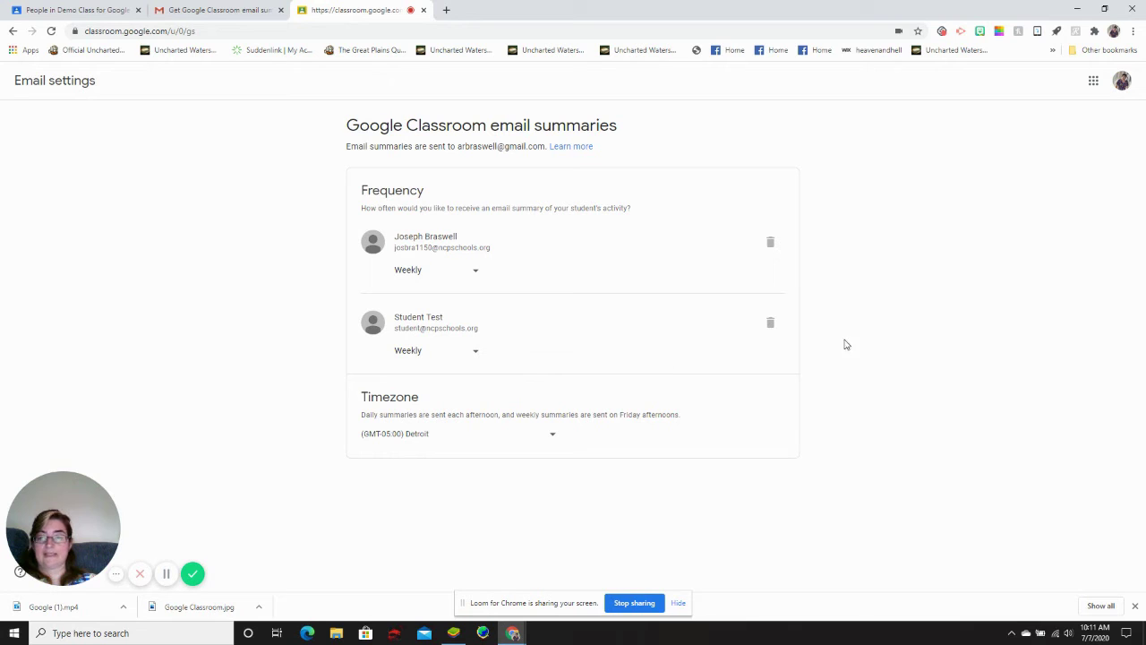
click(424, 9)
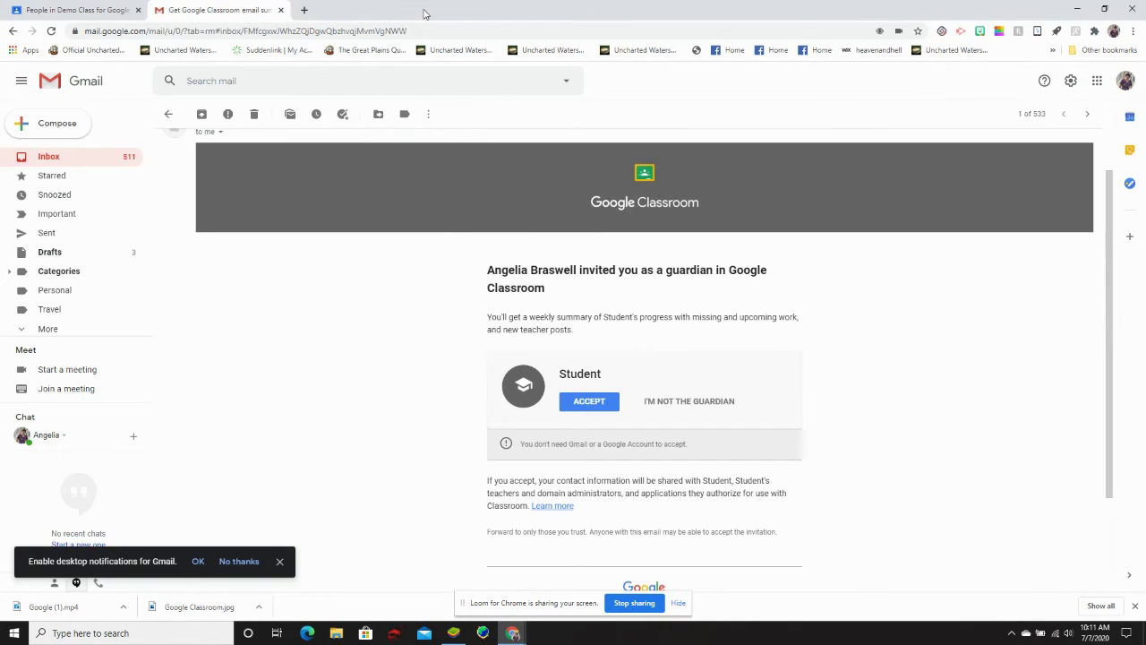
click(281, 10)
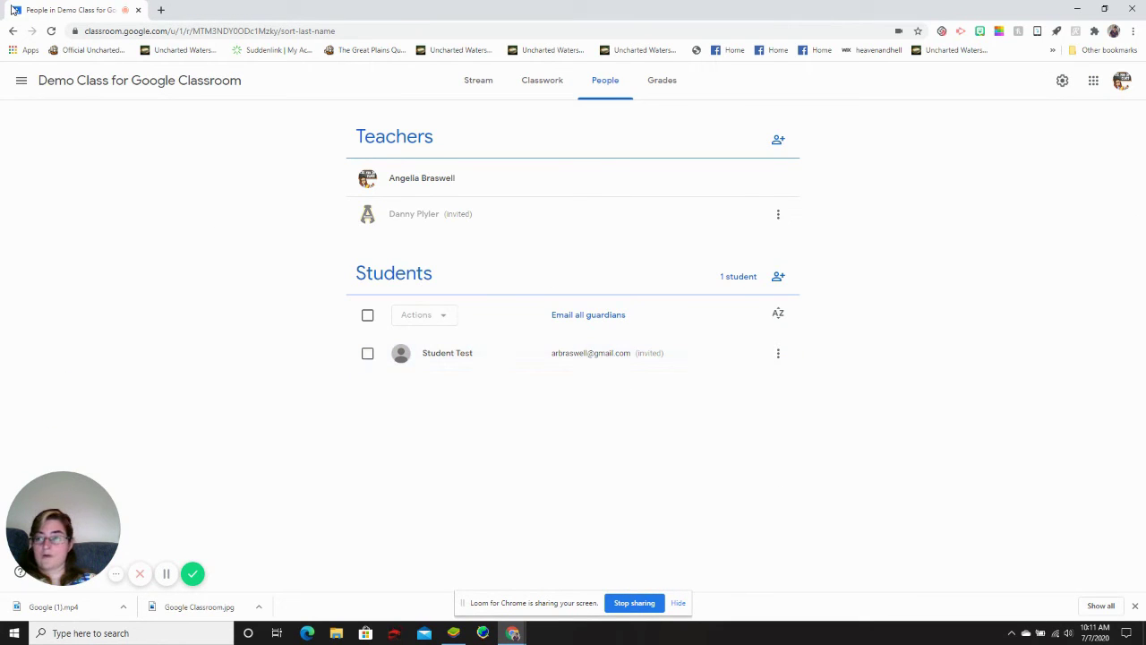
Reload the People page and review the test student's guardian options without changing anything
click(51, 32)
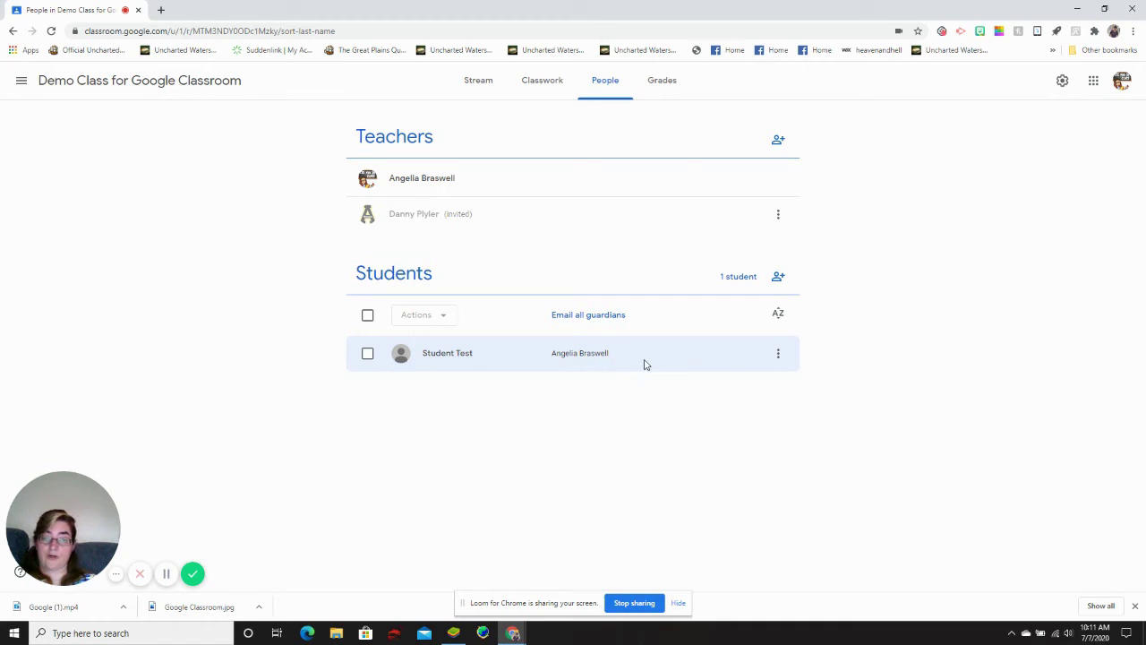
click(778, 356)
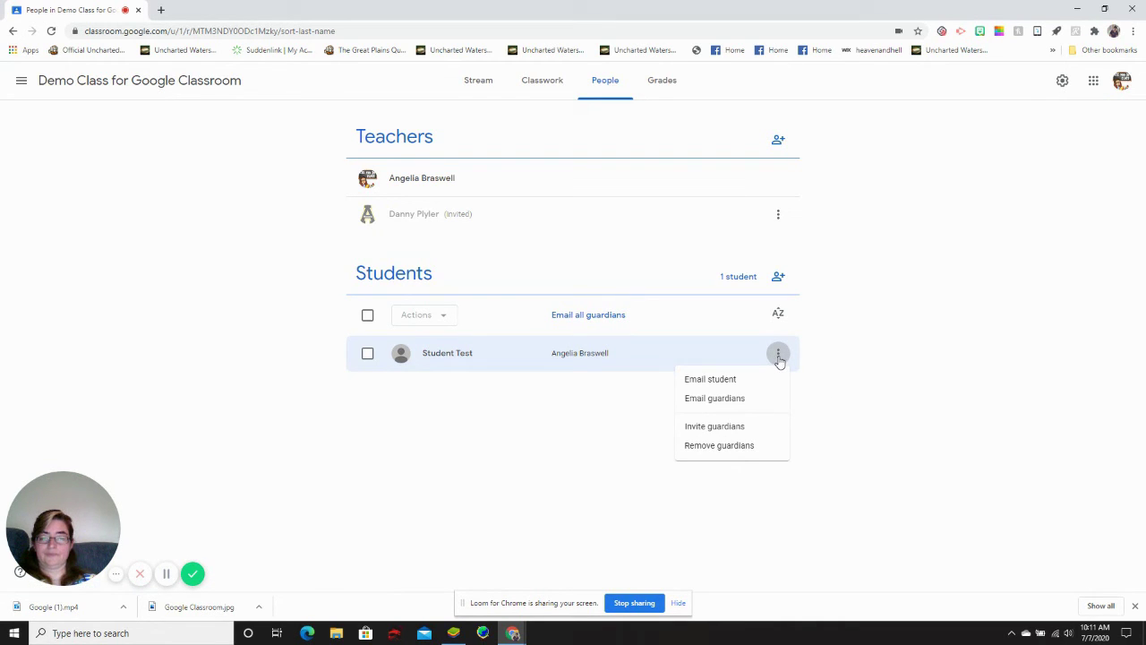
click(778, 356)
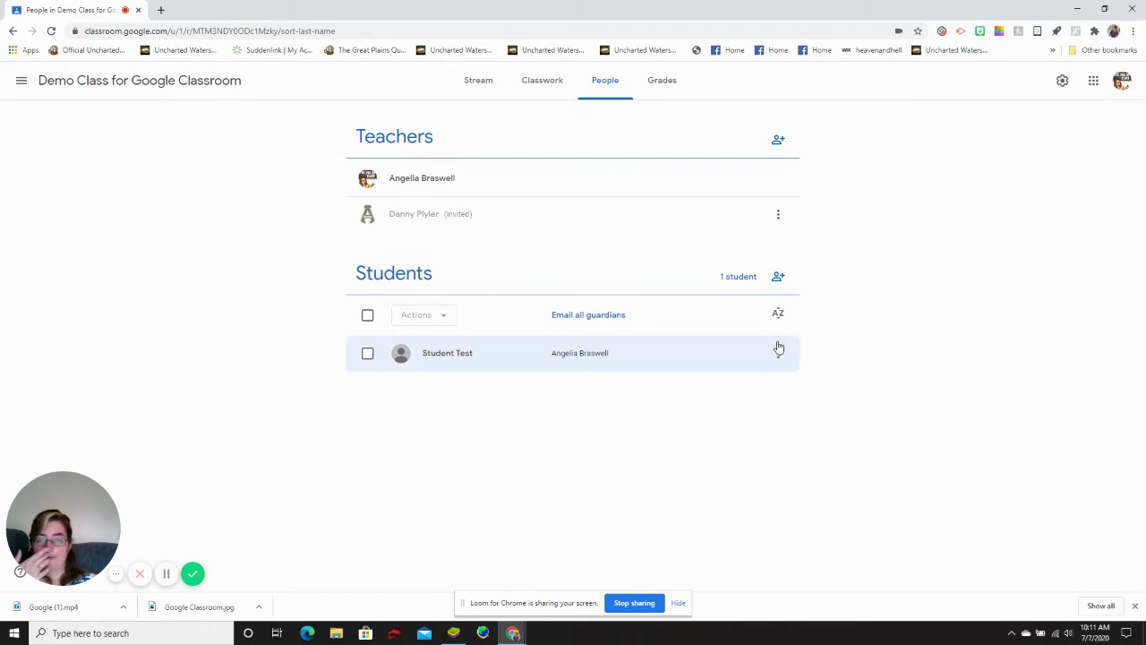
click(778, 355)
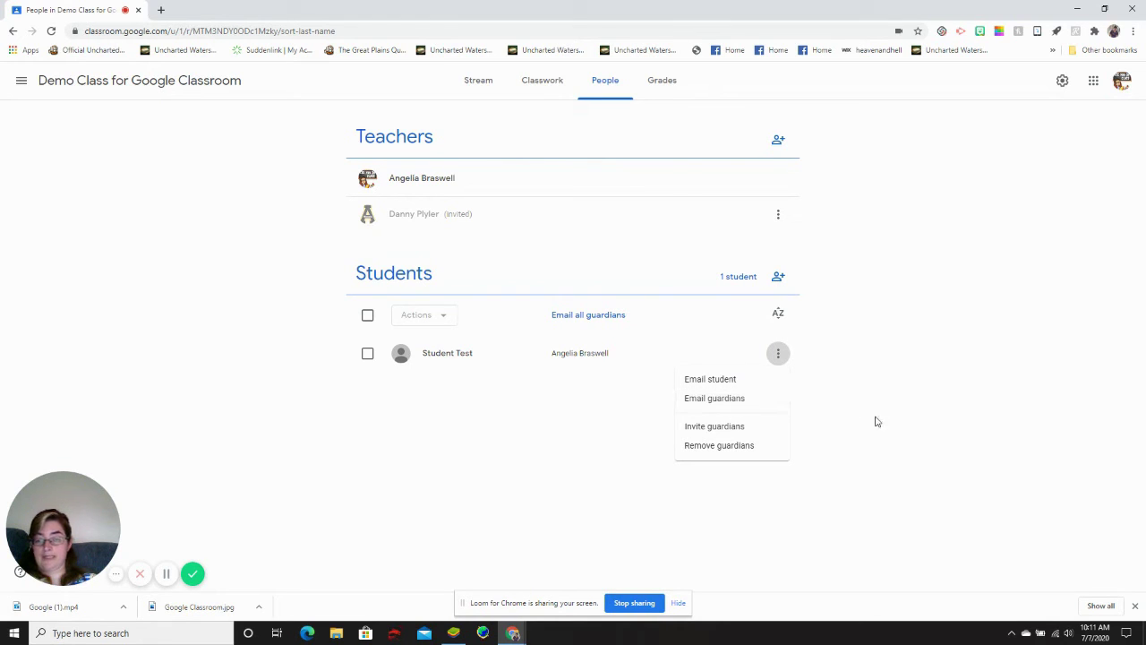
click(734, 429)
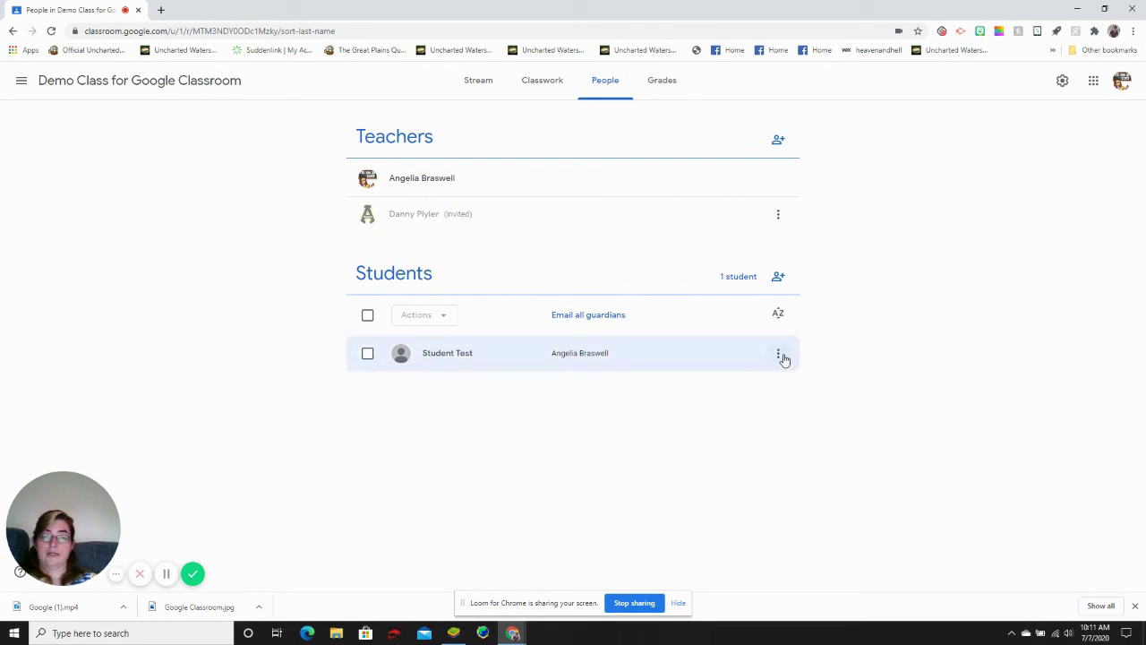
click(781, 356)
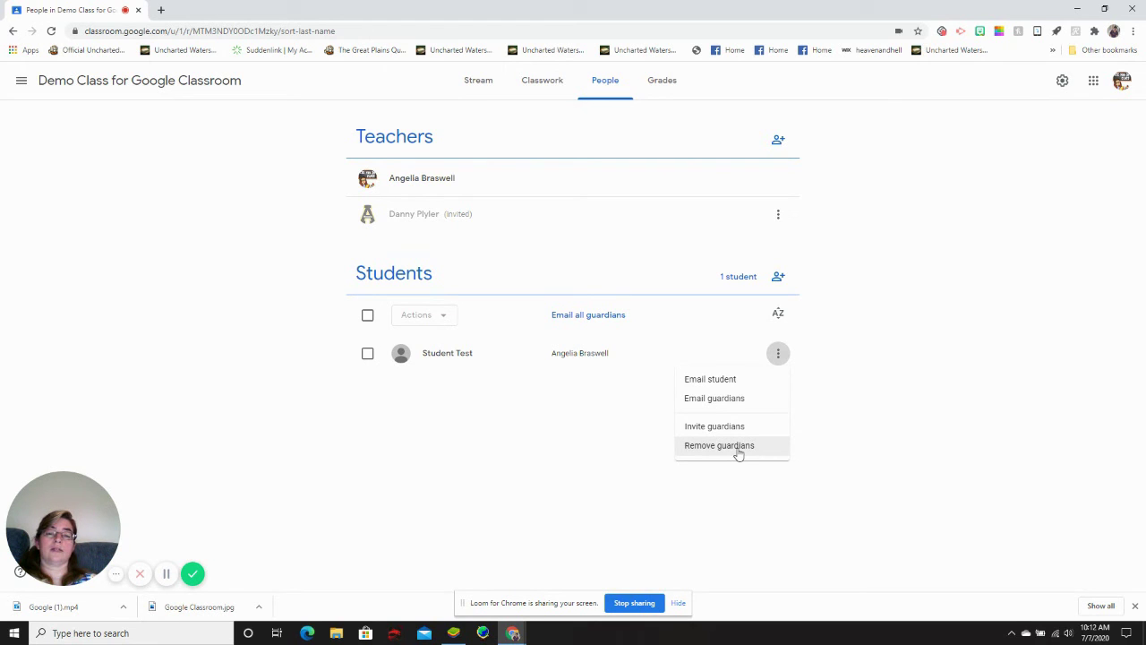
click(852, 509)
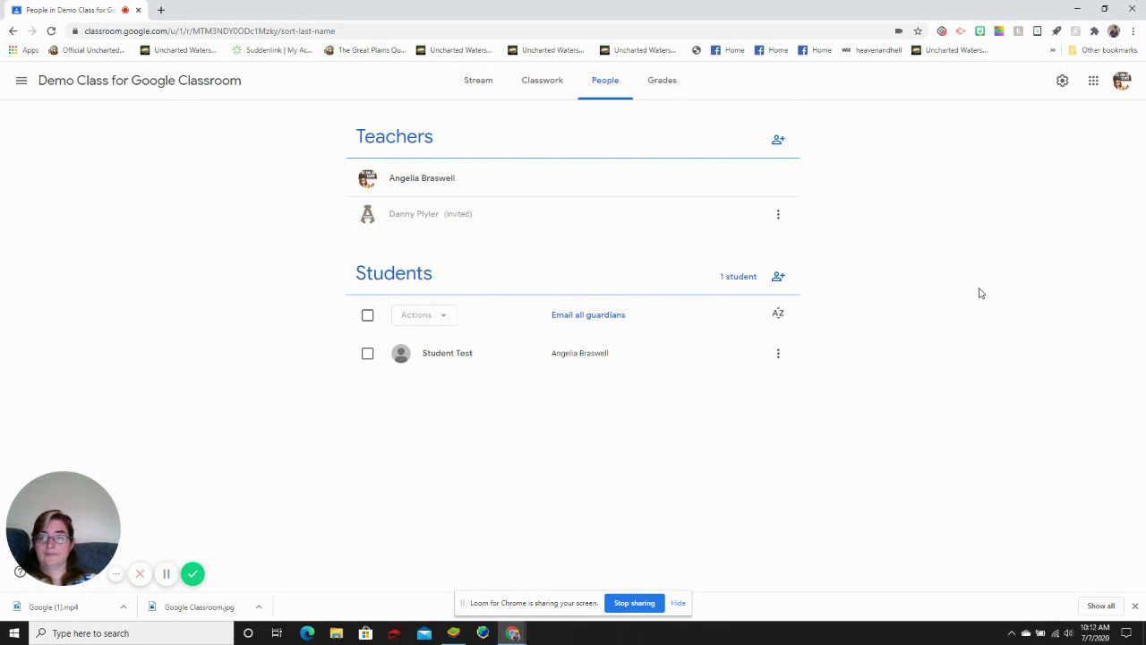
click(778, 218)
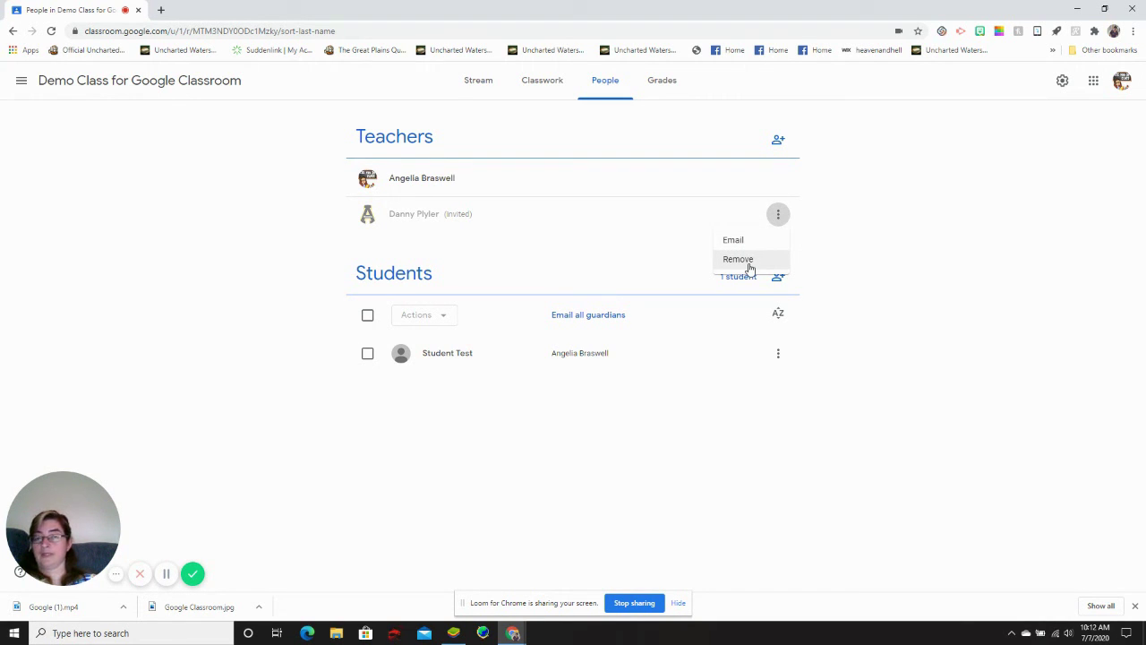
click(910, 268)
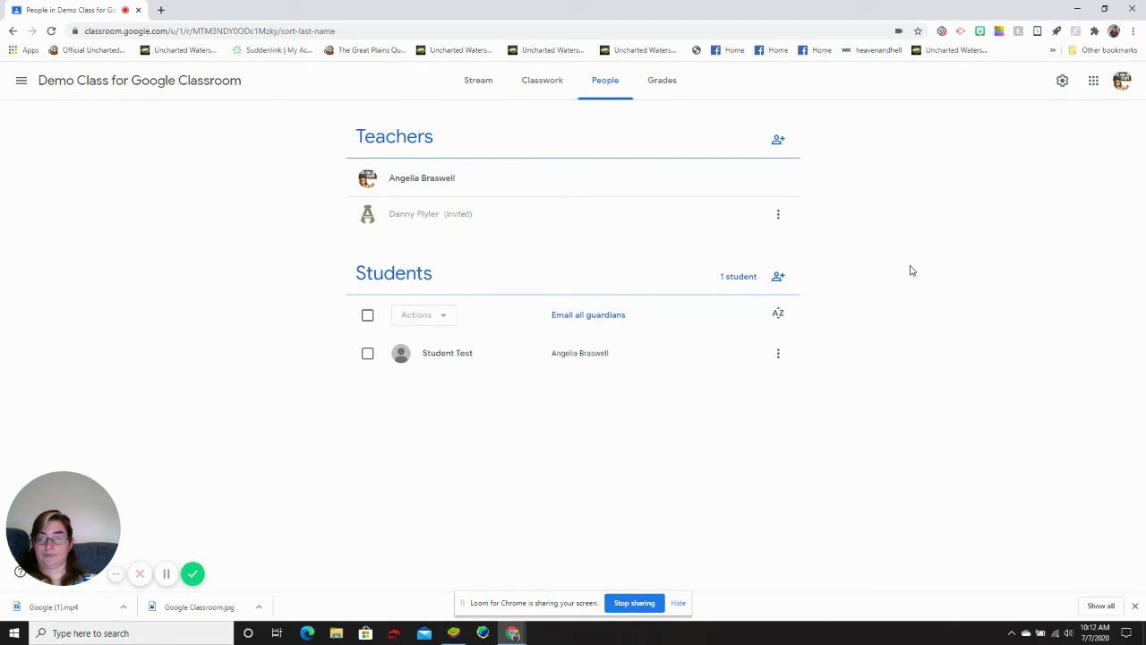